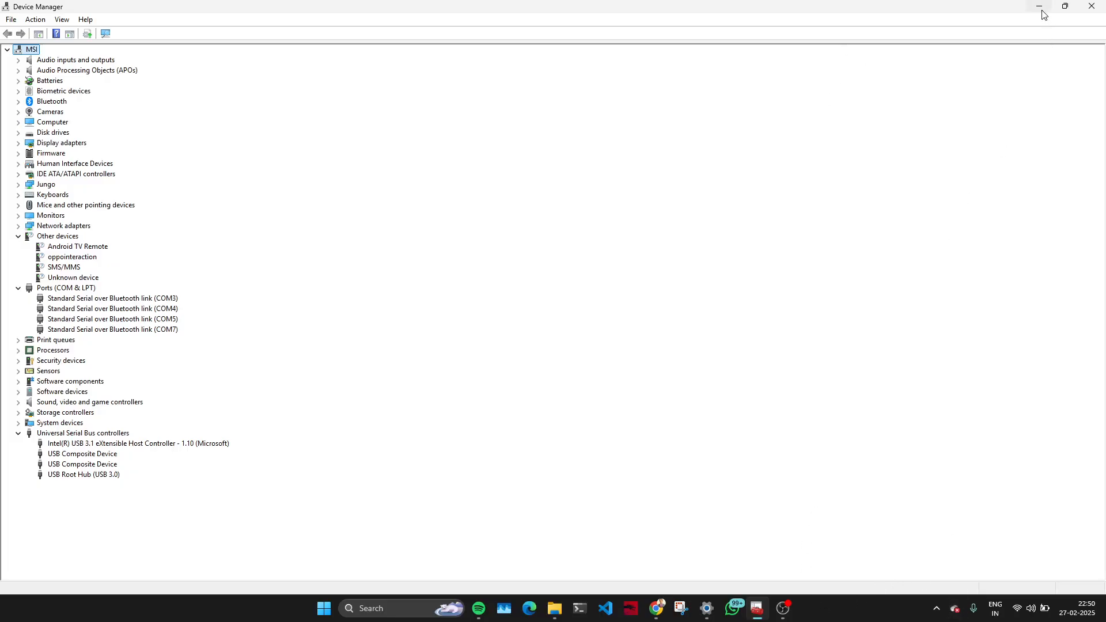
View the FTDI cable image results in Chrome, return to Device Manager and select the LibUSB-1.0 device under libusb (WinUSB) devices.
left_click(660, 614)
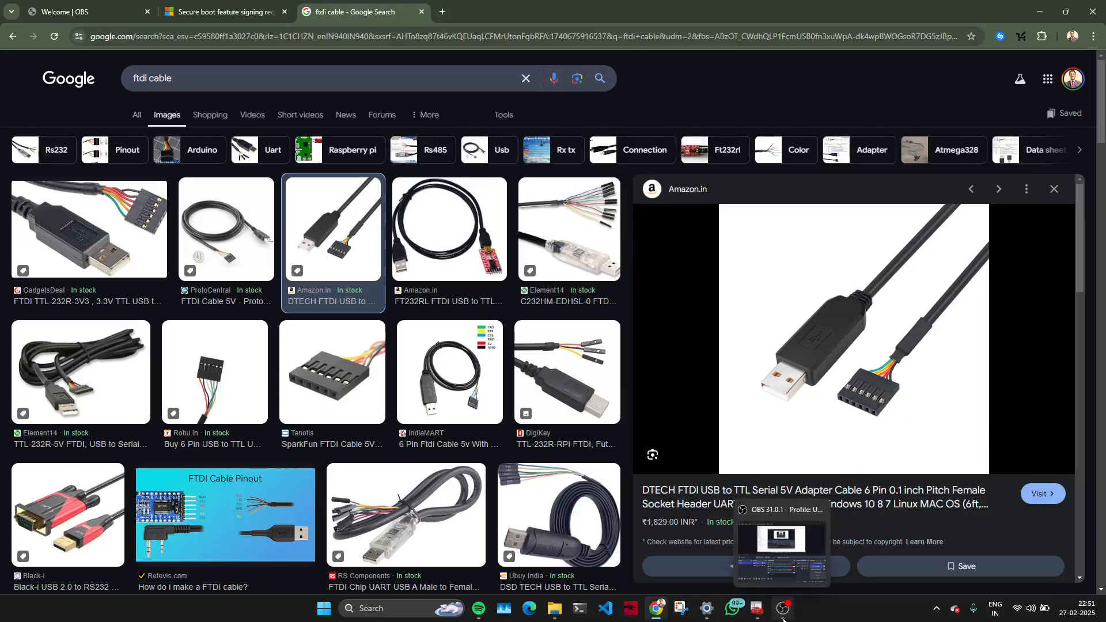
left_click(757, 609)
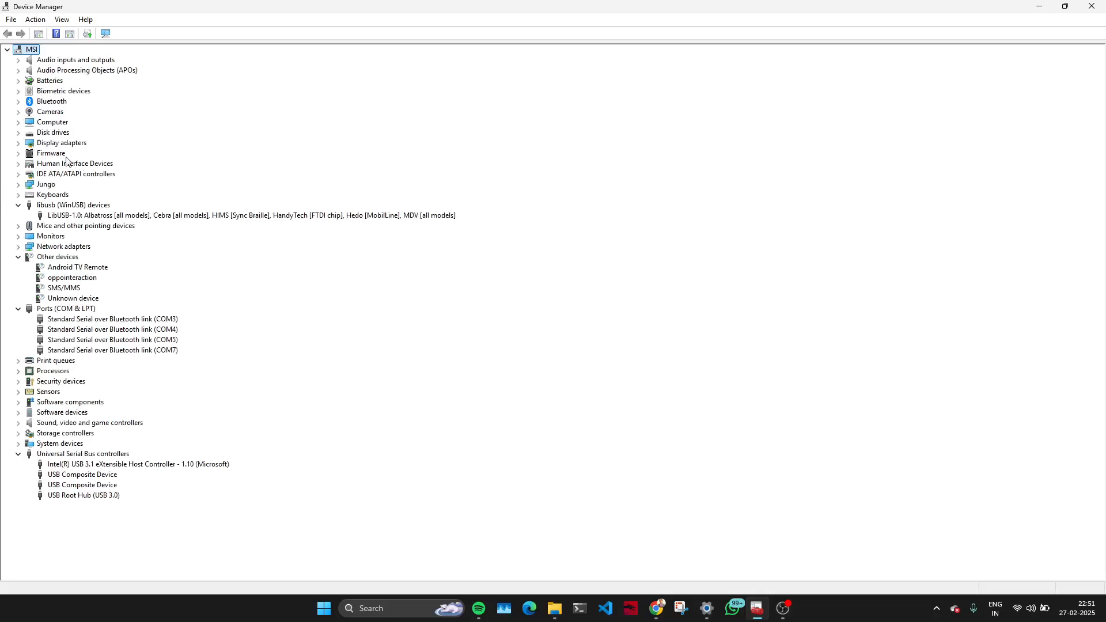
left_click(79, 215)
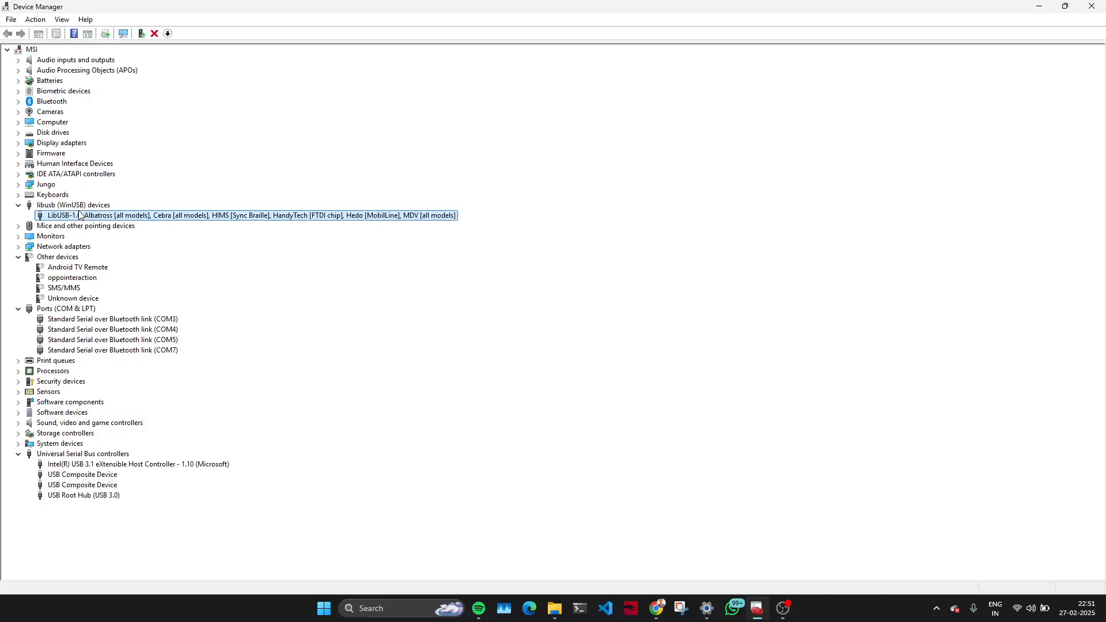
In File Explorer, open the FTDI Drivers folder inside FTDI-Drivers on the Work (A:) drive.
left_click(555, 614)
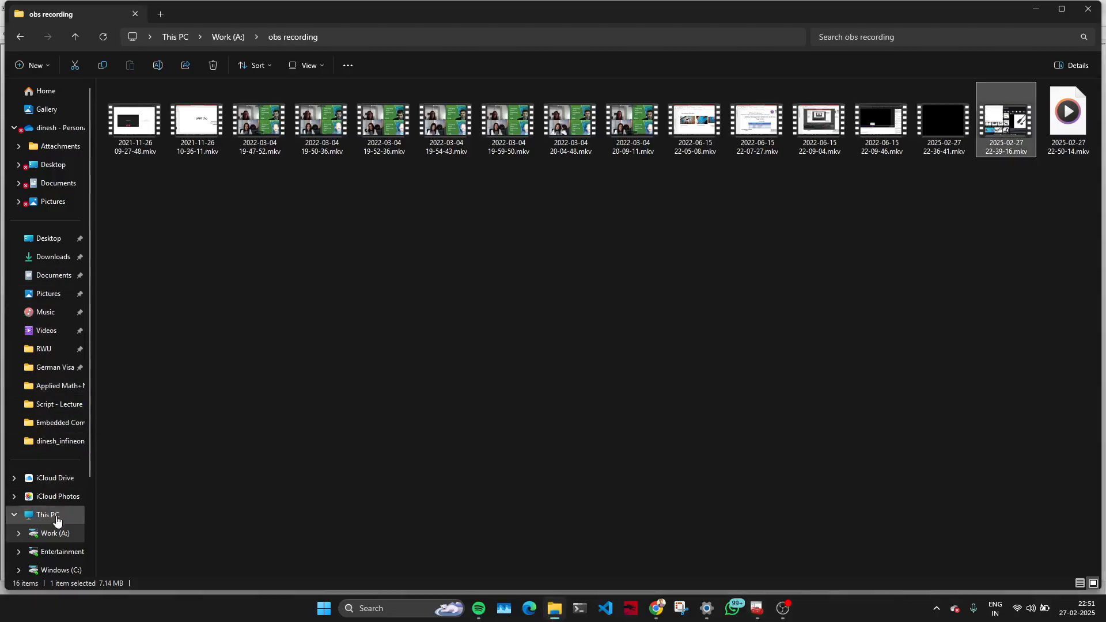
left_click(56, 540)
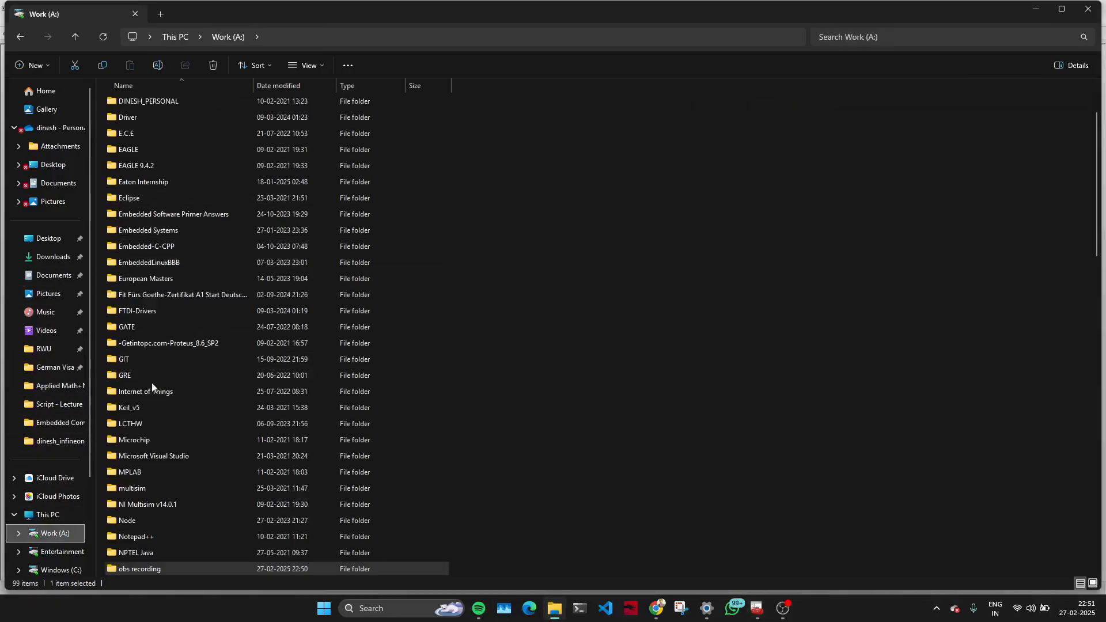
scroll(195, 402, "down", 7)
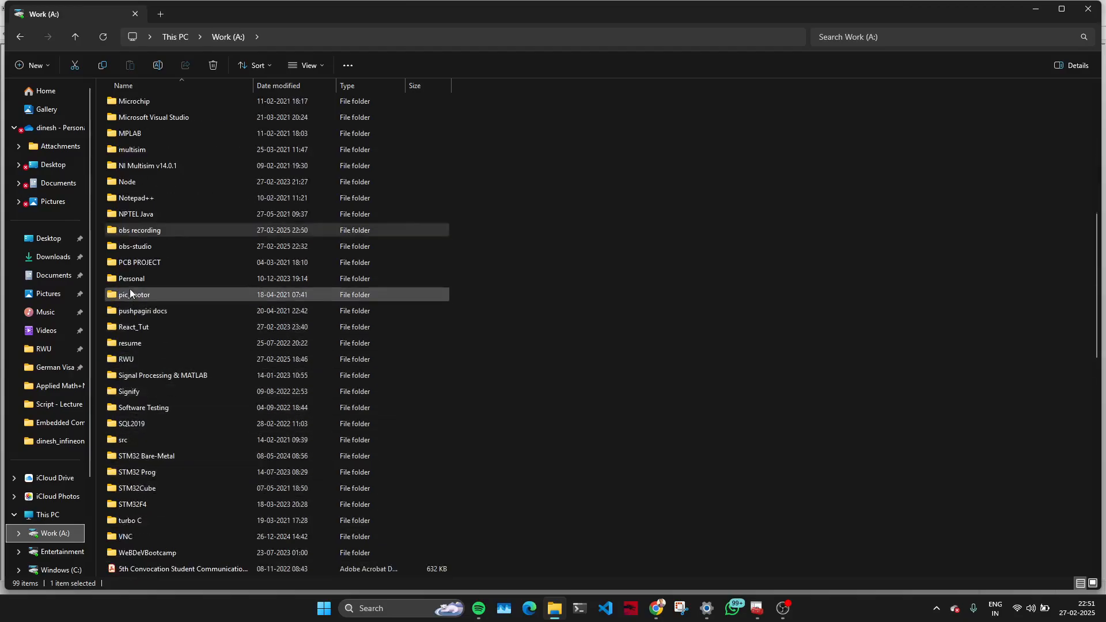
scroll(147, 282, "up", 3)
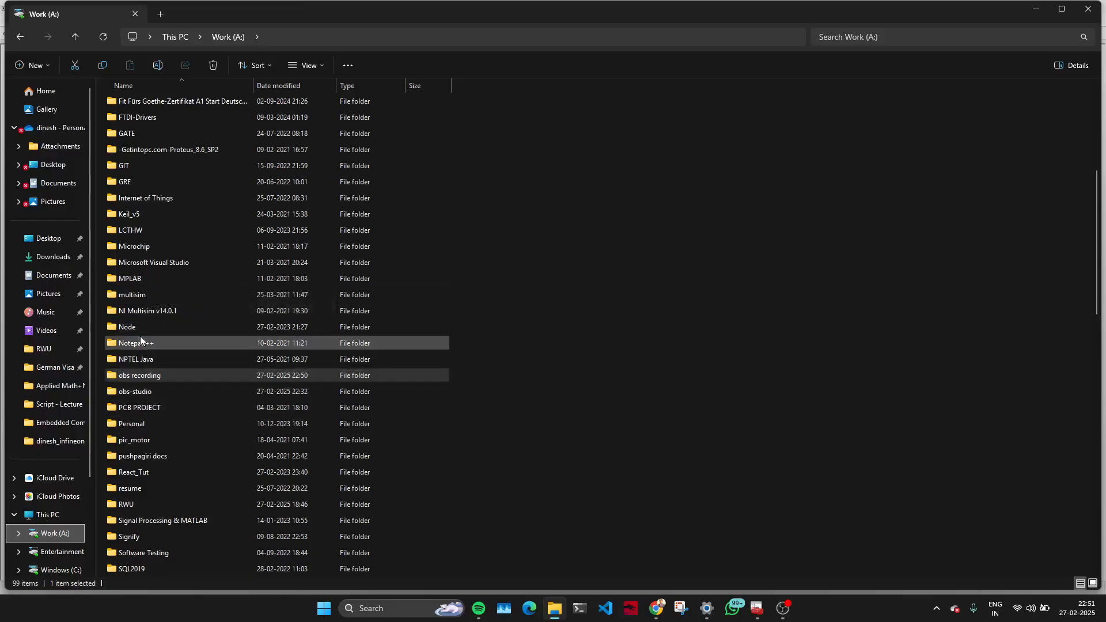
scroll(146, 295, "up", 1)
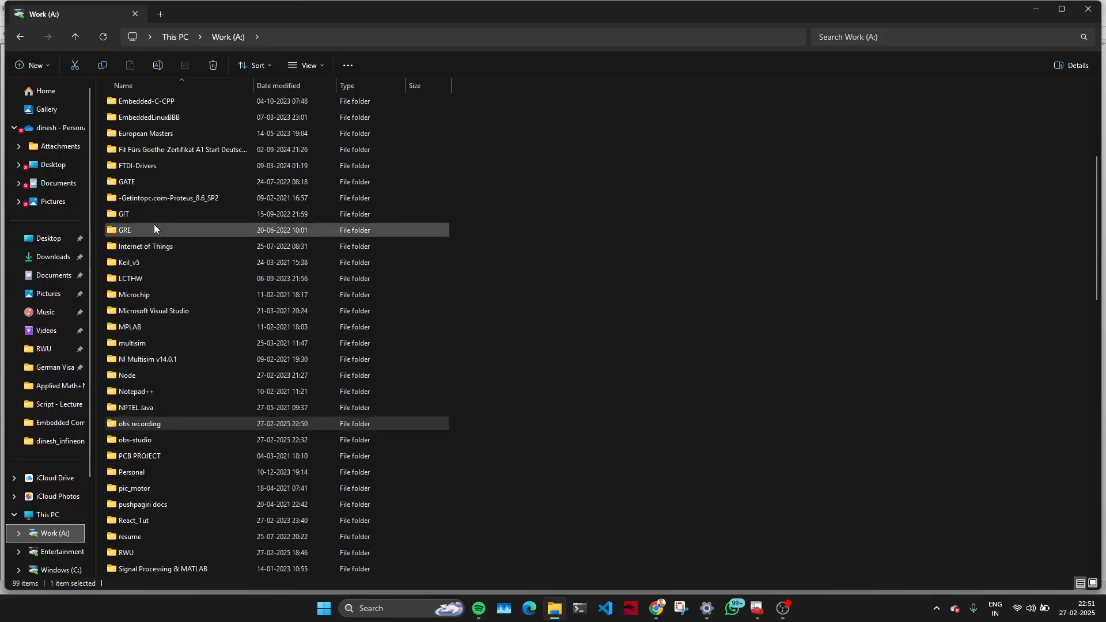
double_click(149, 168)
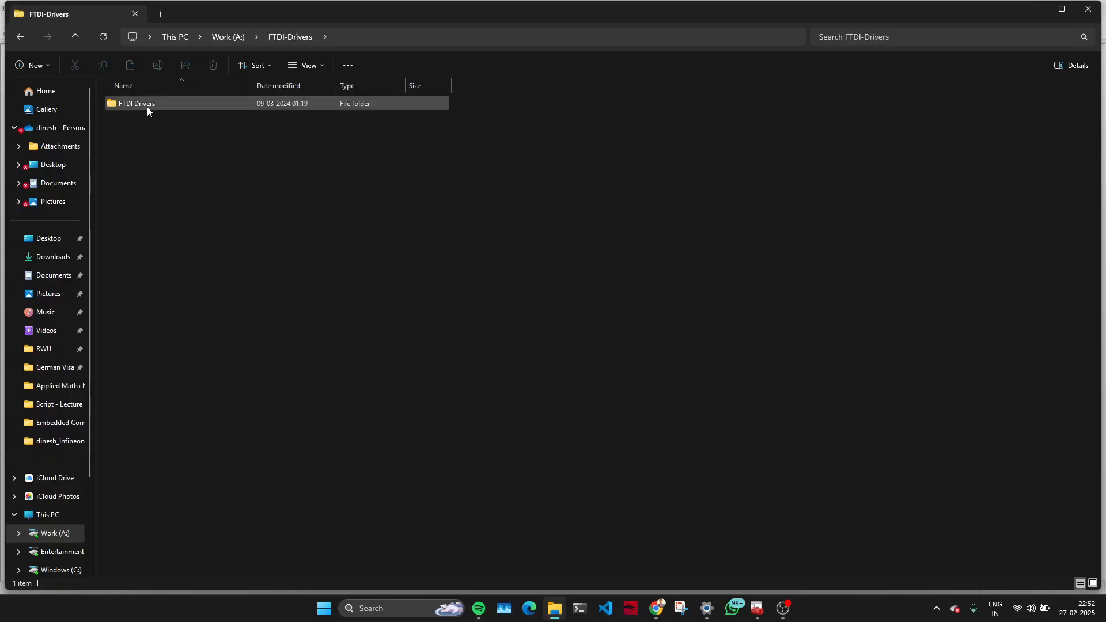
left_click(266, 104)
double_click(265, 103)
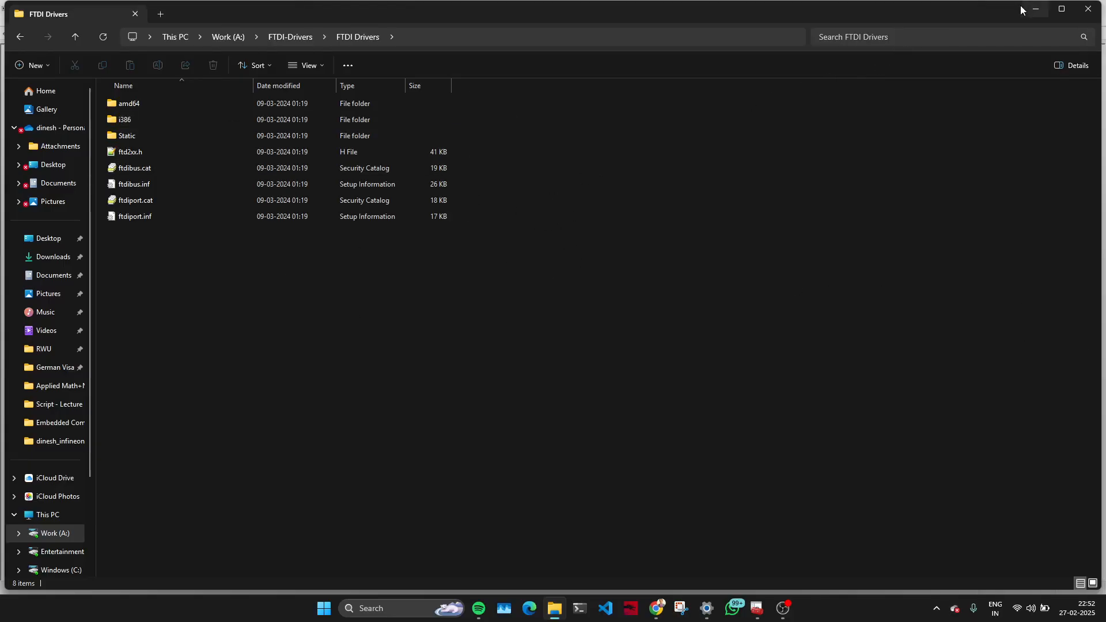
Review the device and Windows specifications on the System About page in Settings and return to Device Manager.
left_click(707, 609)
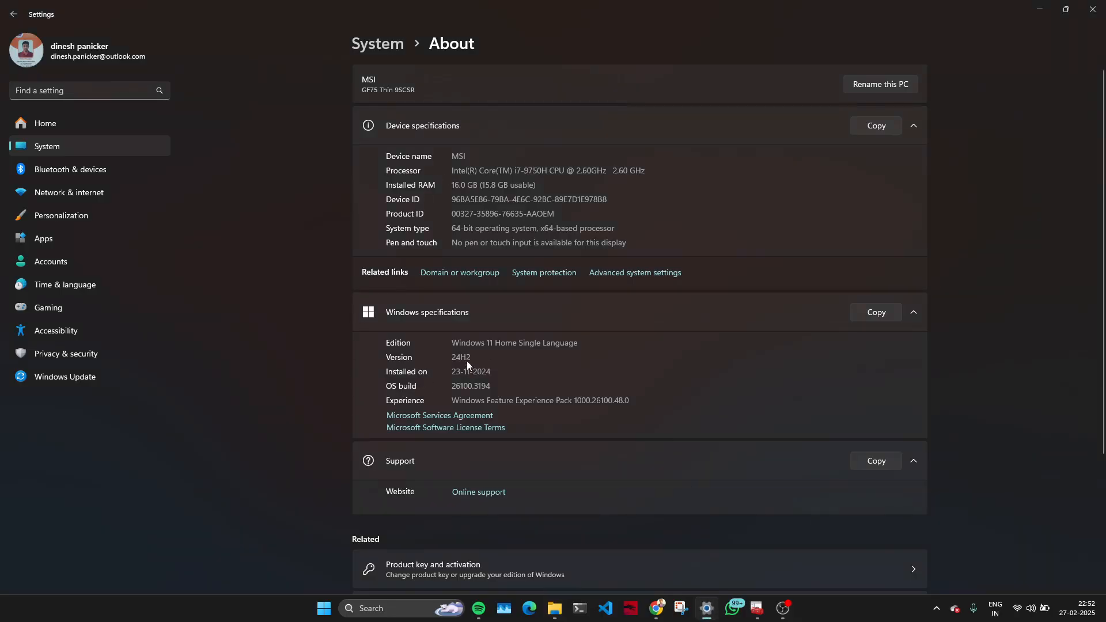
left_click(1044, 7)
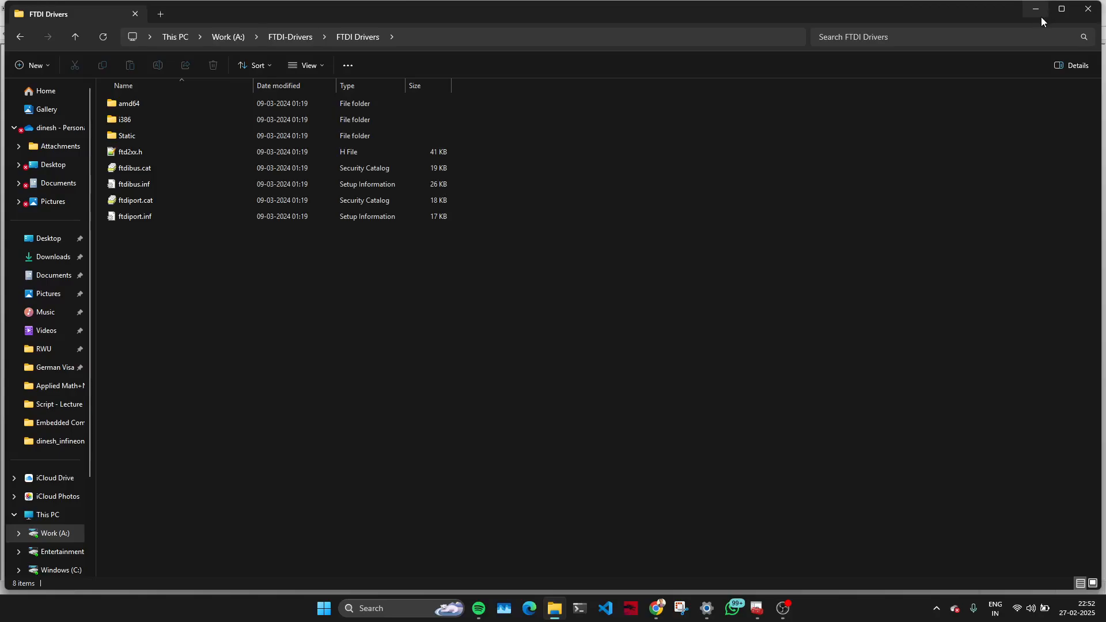
left_click(1042, 17)
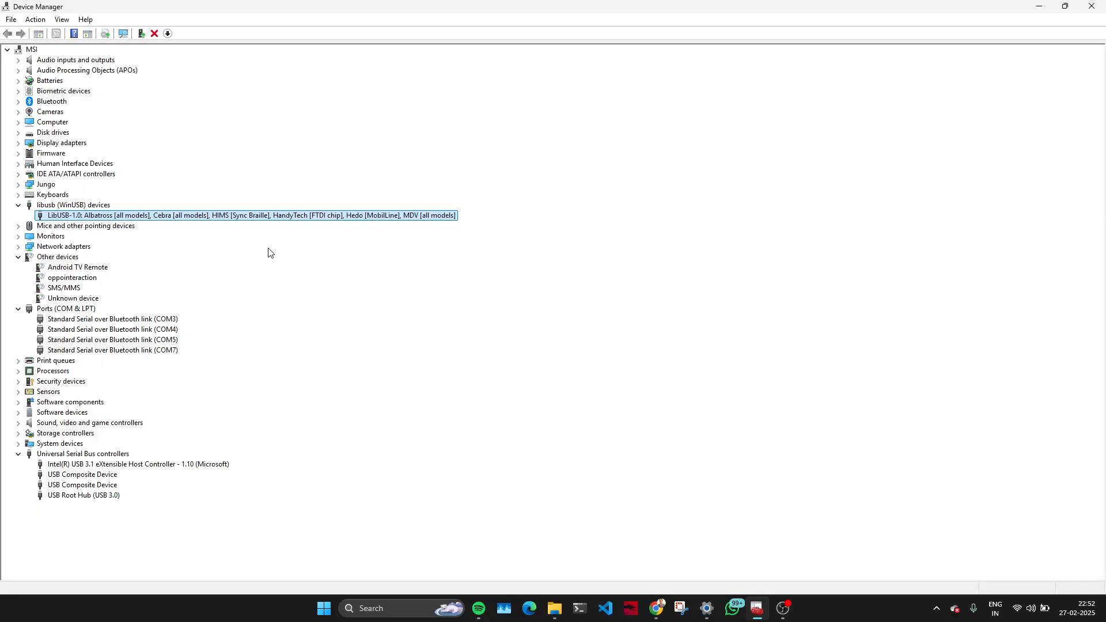
Start a driver update for the LibUSB-1.0 device, choosing to browse the computer for drivers.
right_click(240, 216)
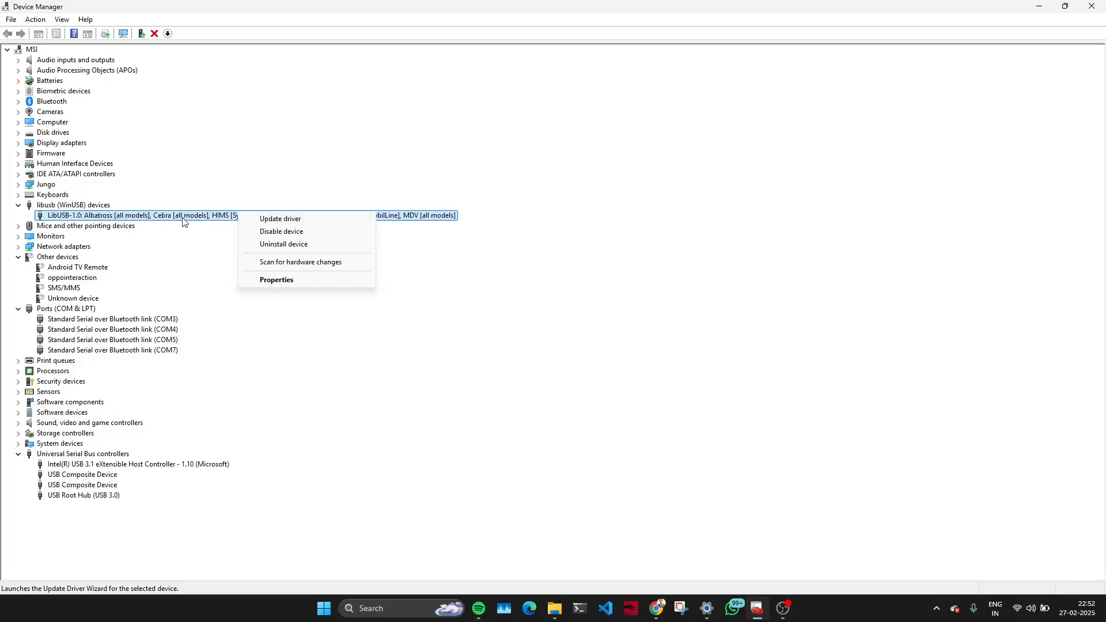
left_click(290, 220)
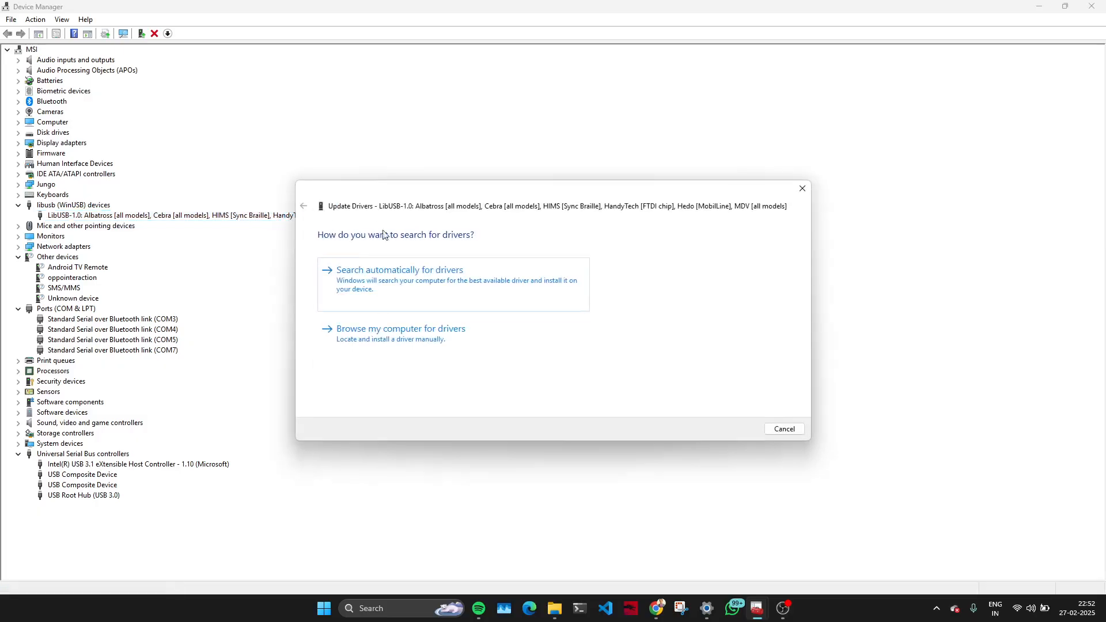
left_click(424, 339)
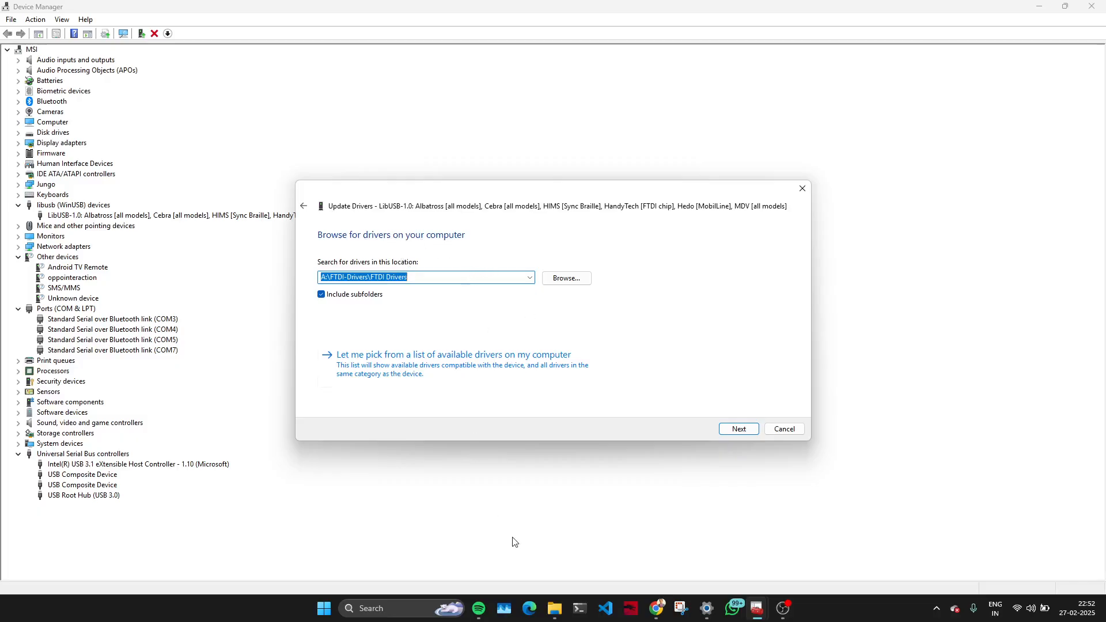
Check the driver folder's path in File Explorer and try to update the driver from A:\FTDI-Drivers\FTDI Drivers, including subfolders.
left_click(556, 609)
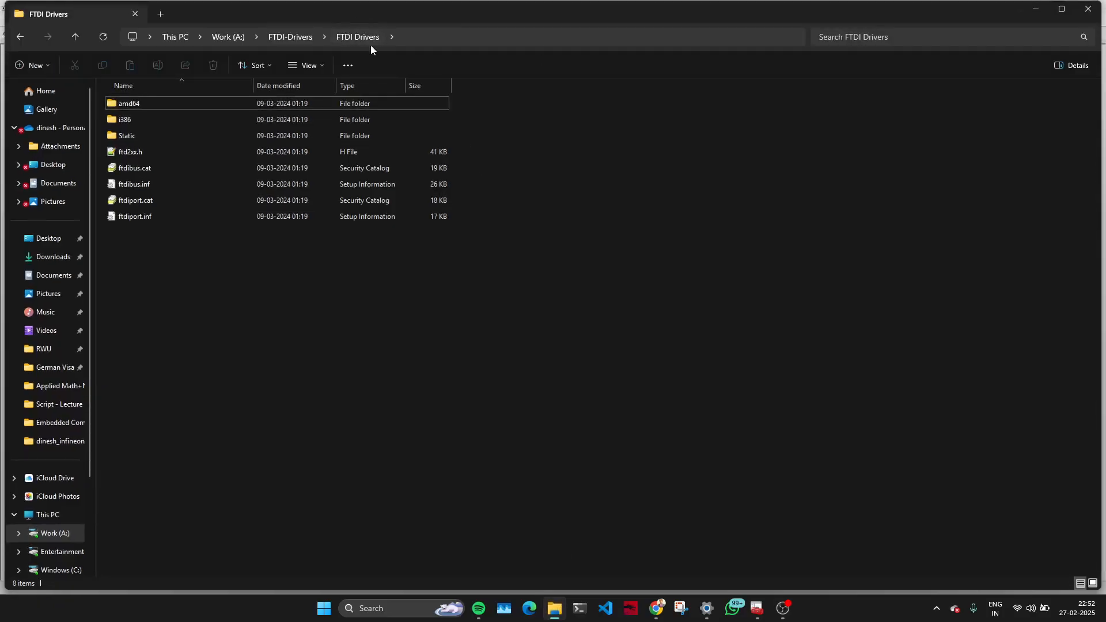
left_click(433, 39)
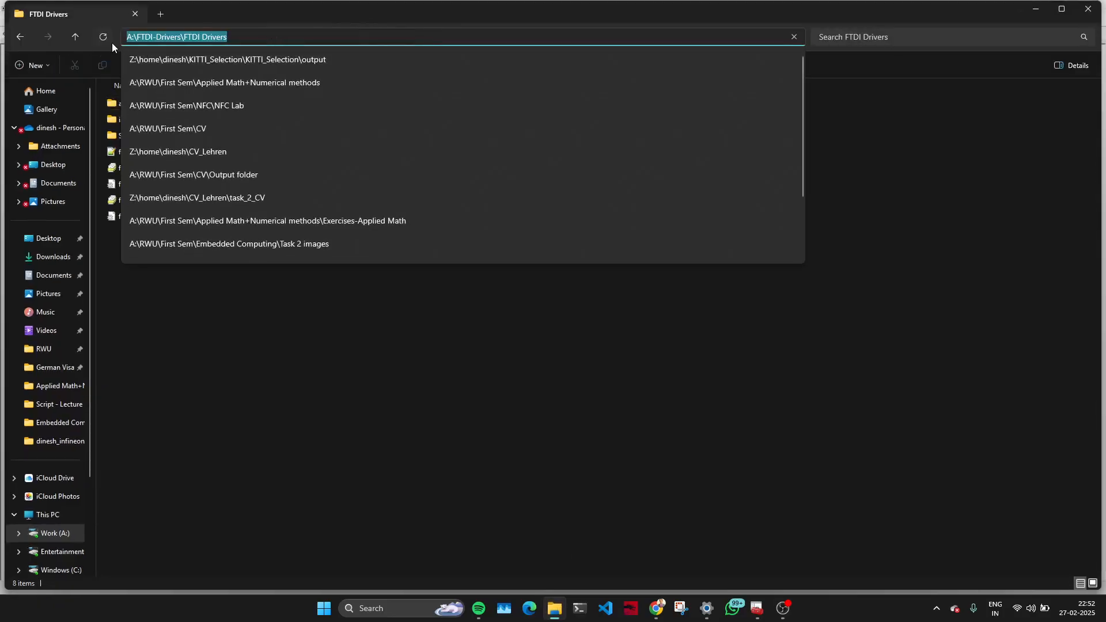
left_click(1034, 8)
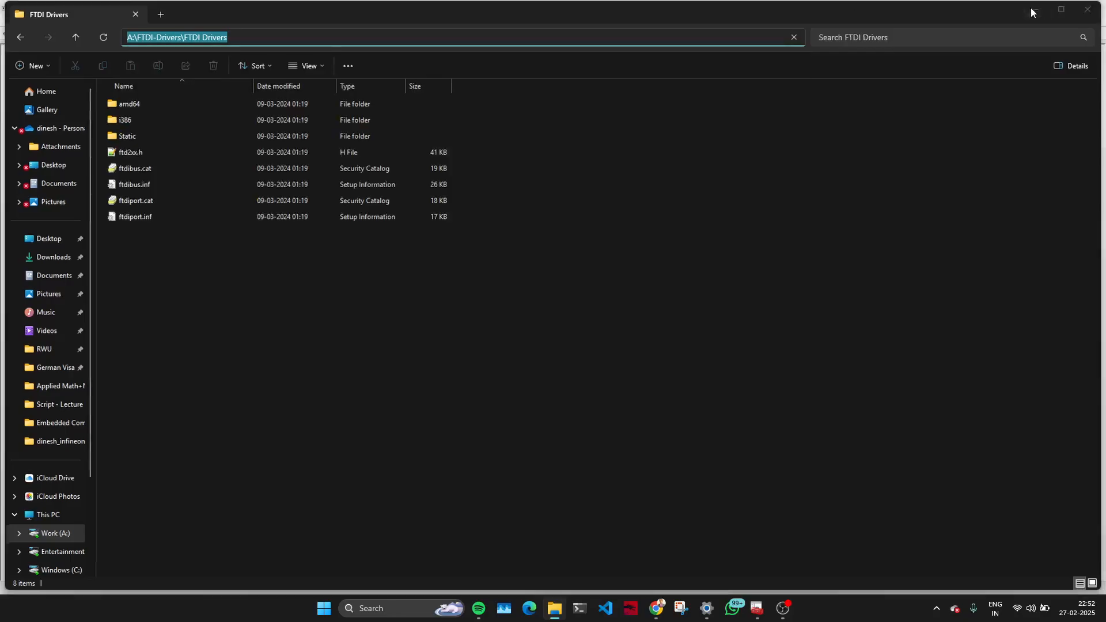
left_click(1034, 8)
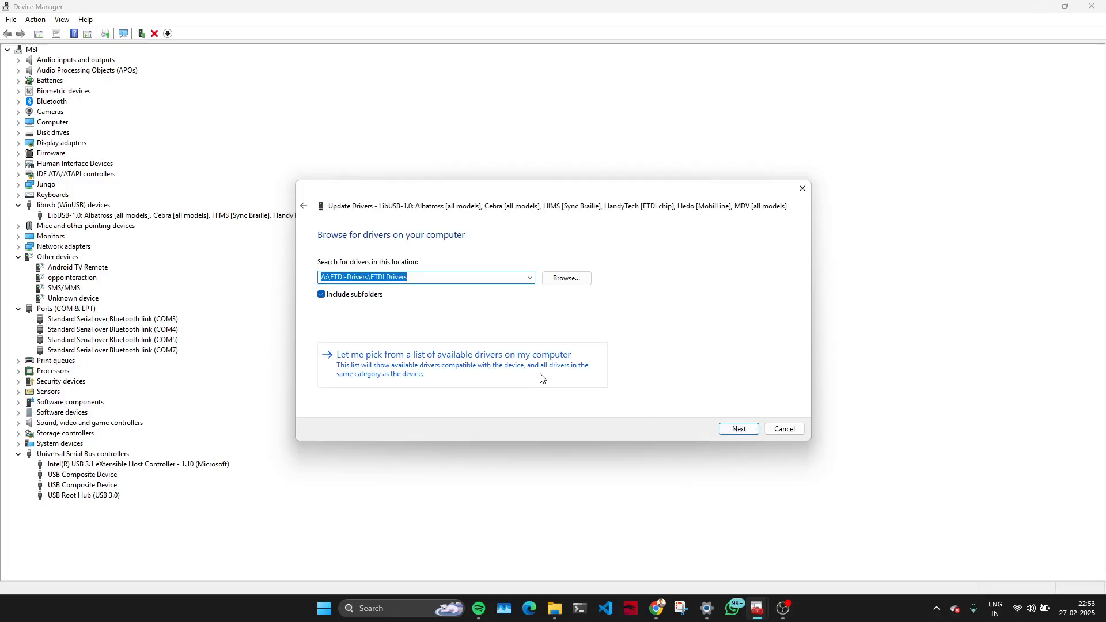
left_click(737, 431)
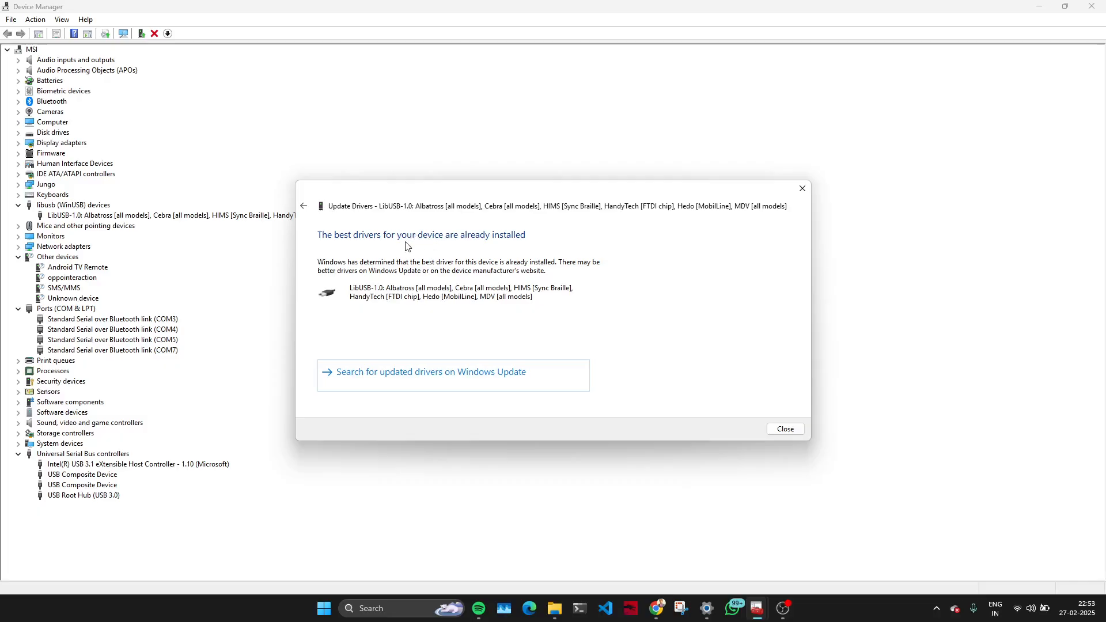
Return to the driver search options and choose to pick from the list of available drivers on the computer.
left_click(302, 207)
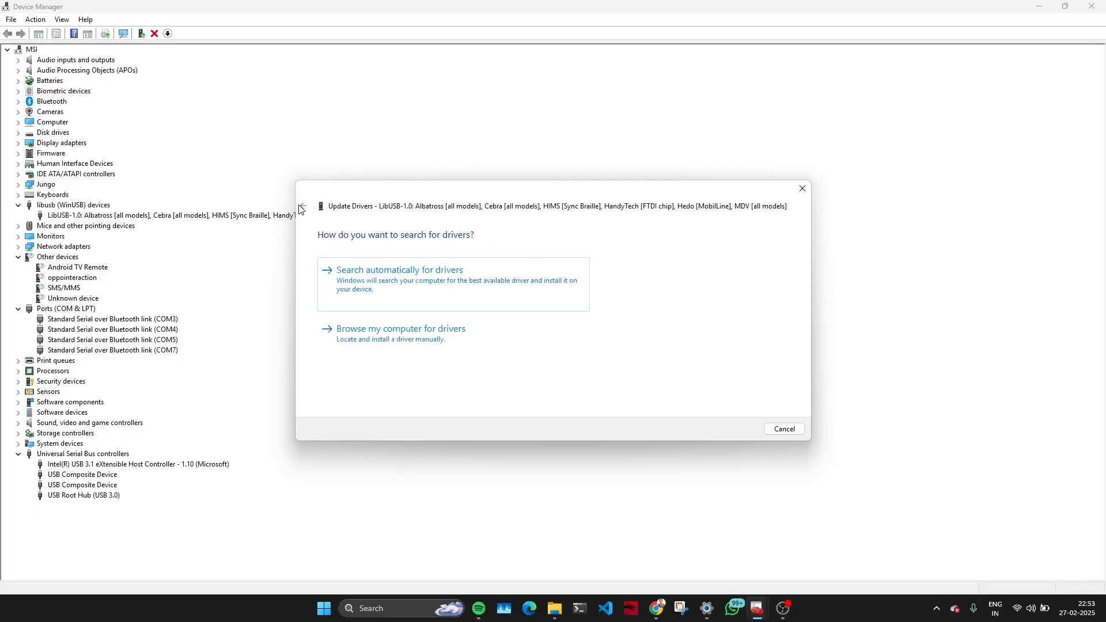
left_click(414, 327)
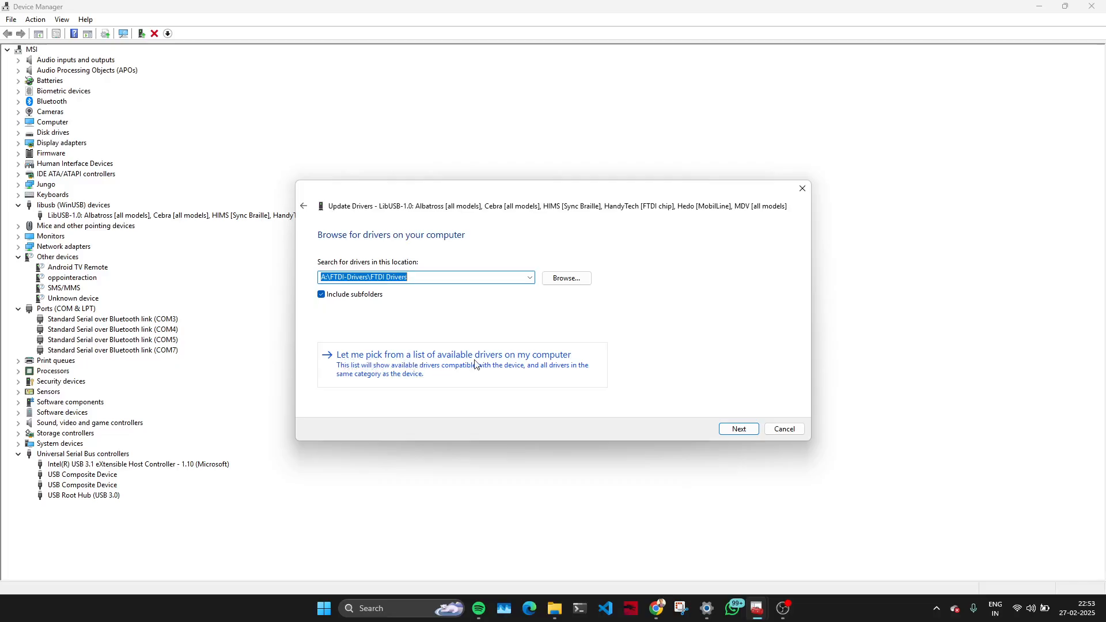
left_click(503, 363)
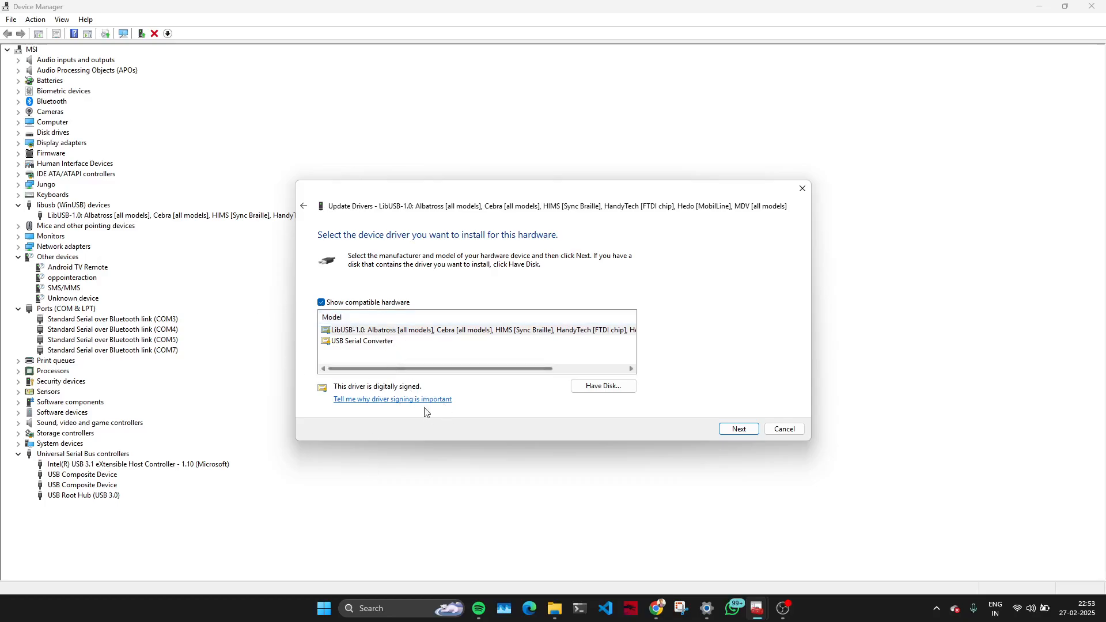
Turn off the compatible hardware filter and look through the full list of driver models.
left_click(321, 304)
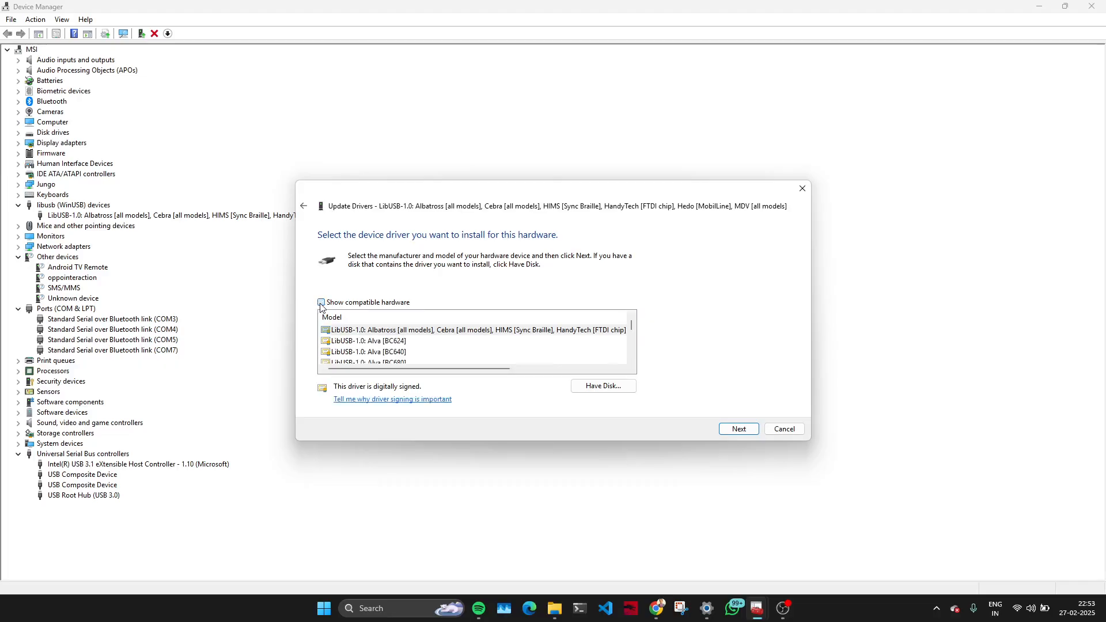
scroll(454, 353, "down", 5)
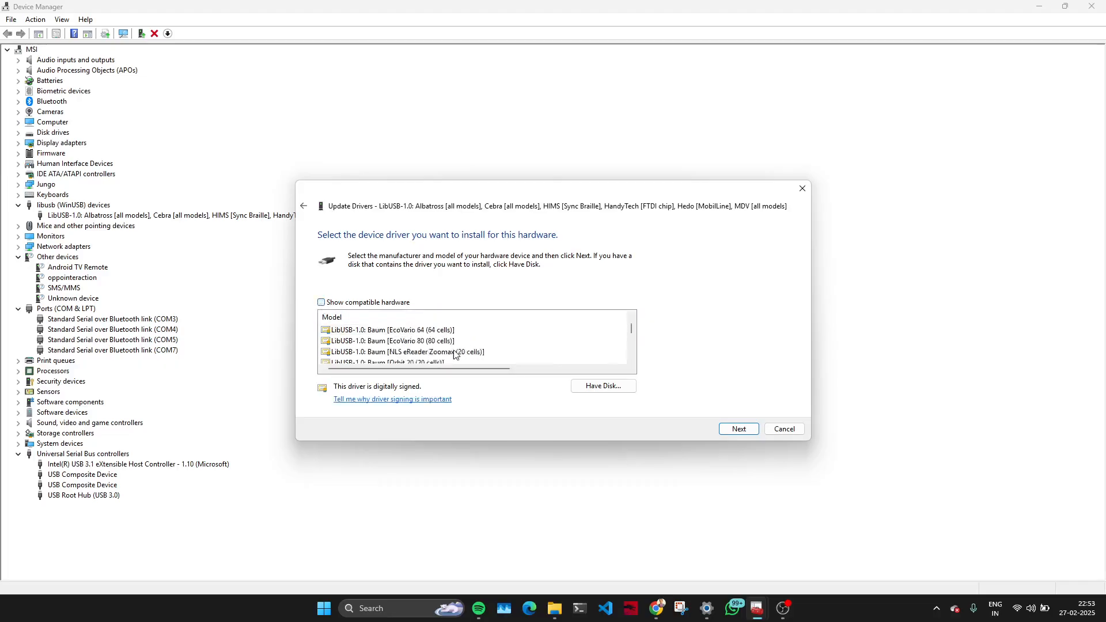
scroll(454, 354, "down", 8)
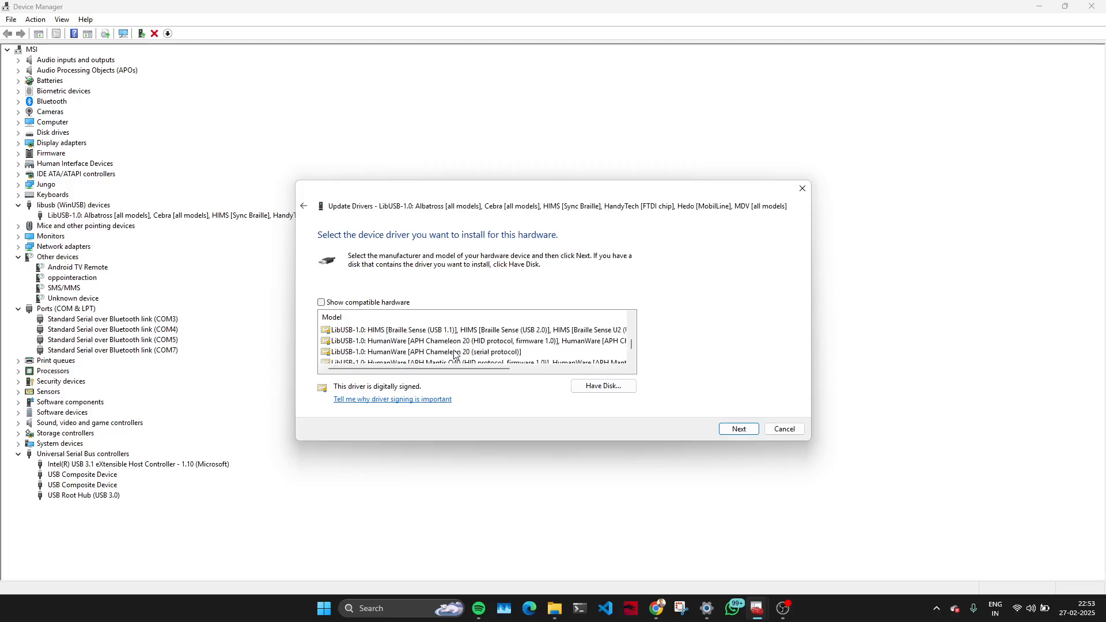
scroll(454, 355, "up", 5)
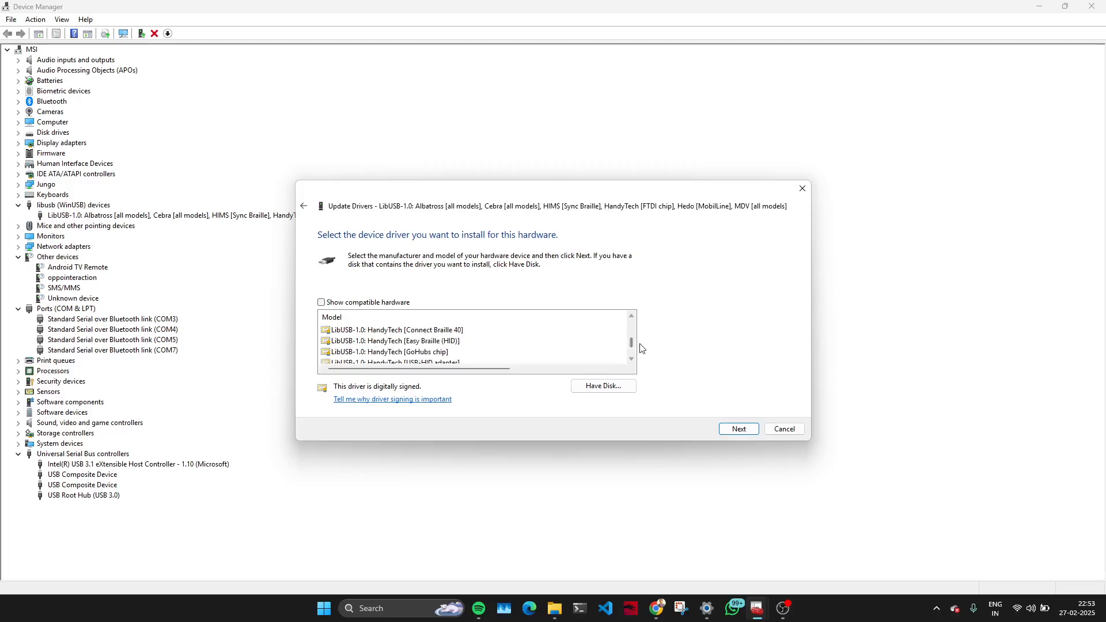
scroll(633, 344, "up", 2)
left_click_drag(632, 344, 632, 318)
left_click(321, 303)
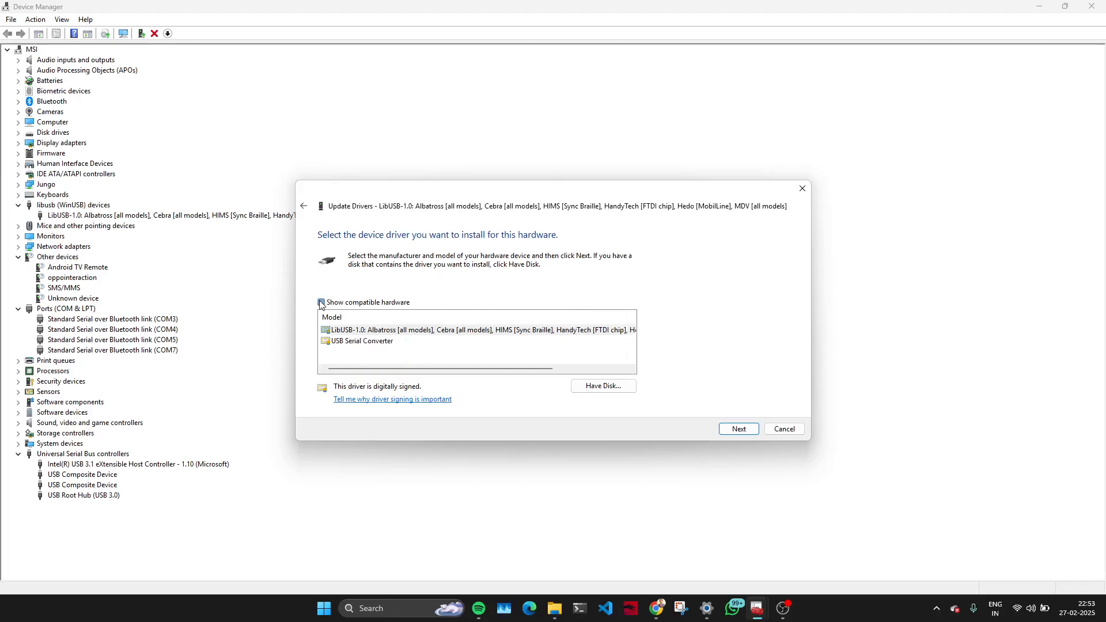
left_click(322, 302)
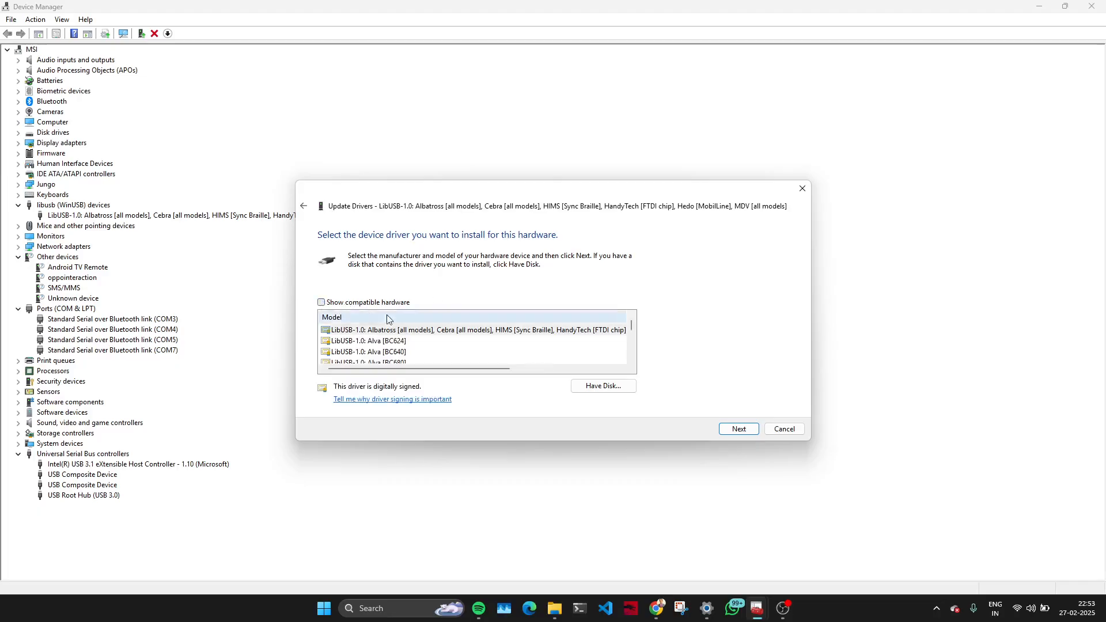
Choose to install the device driver from a manufacturer's disk location.
left_click(593, 386)
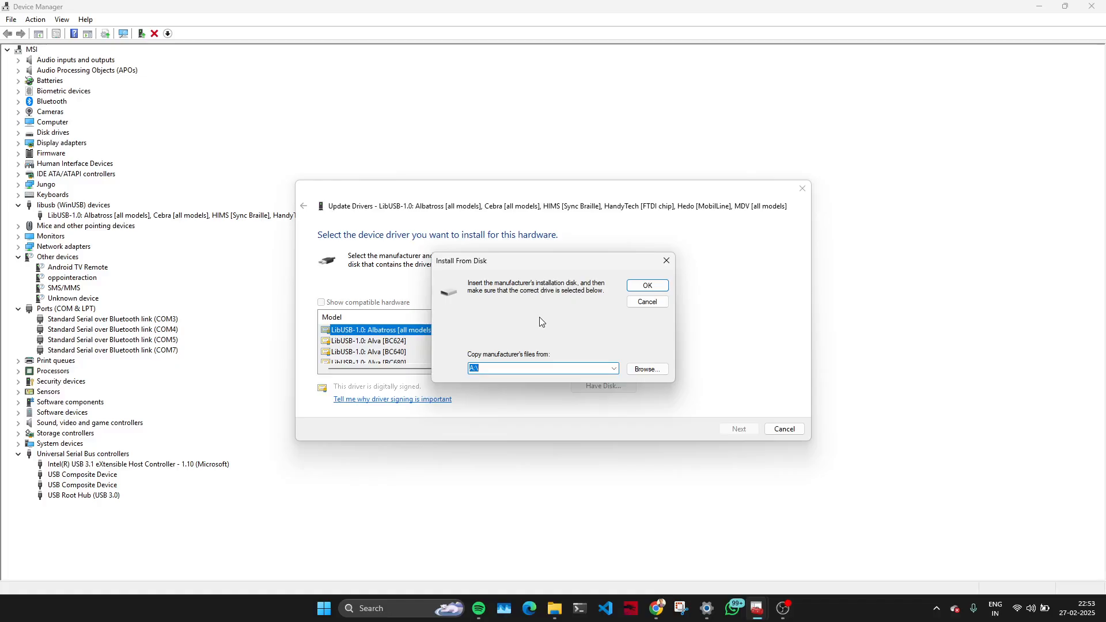
left_click(639, 370)
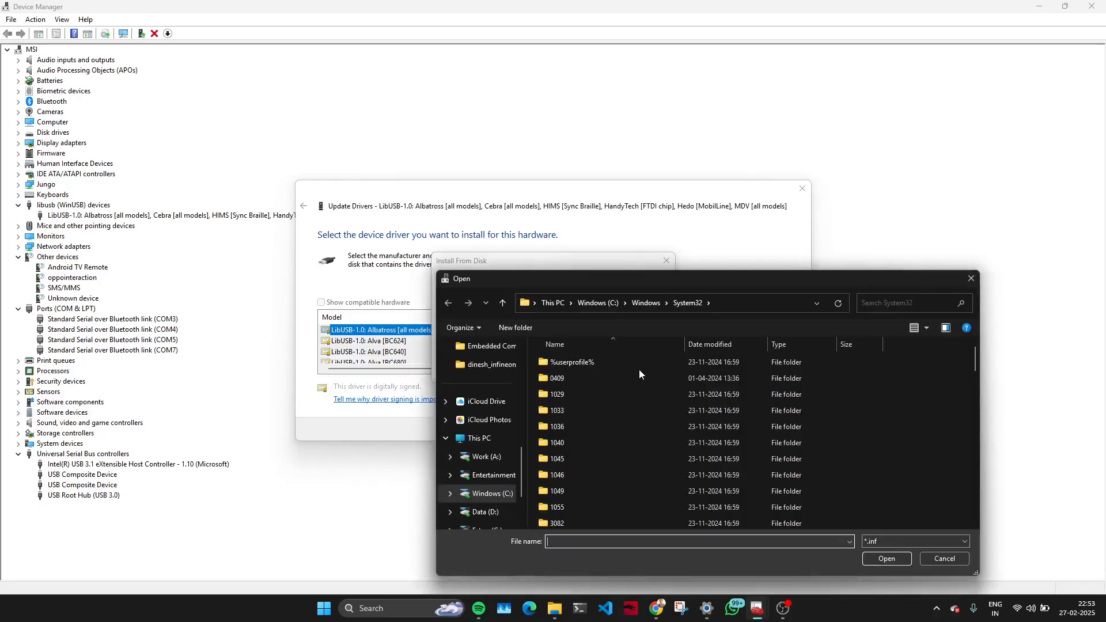
left_click(481, 457)
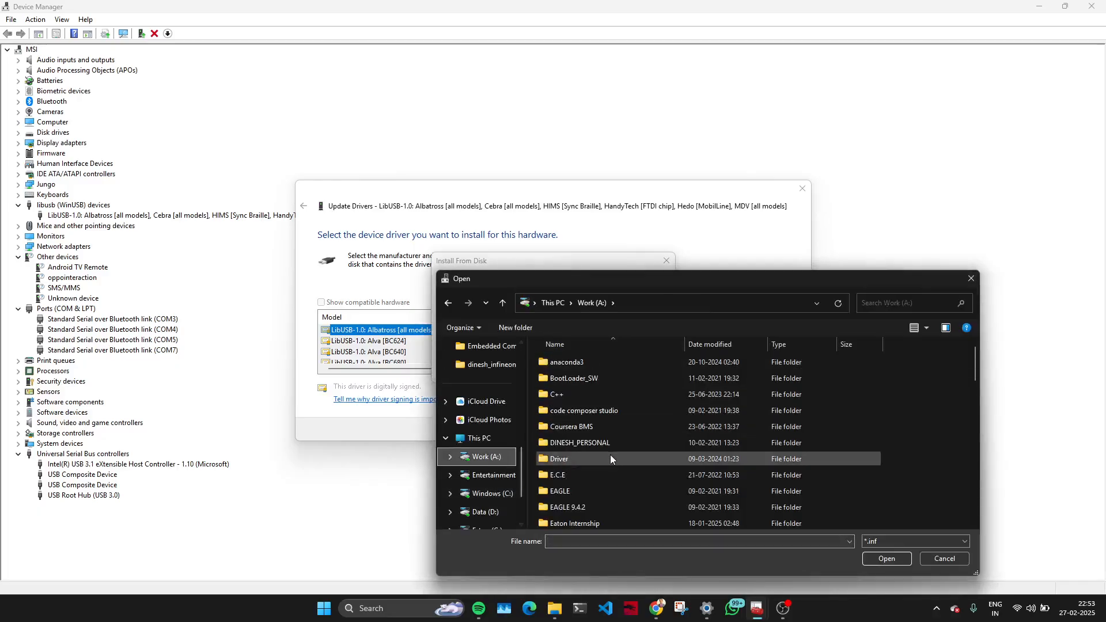
left_click(617, 454)
key("f")
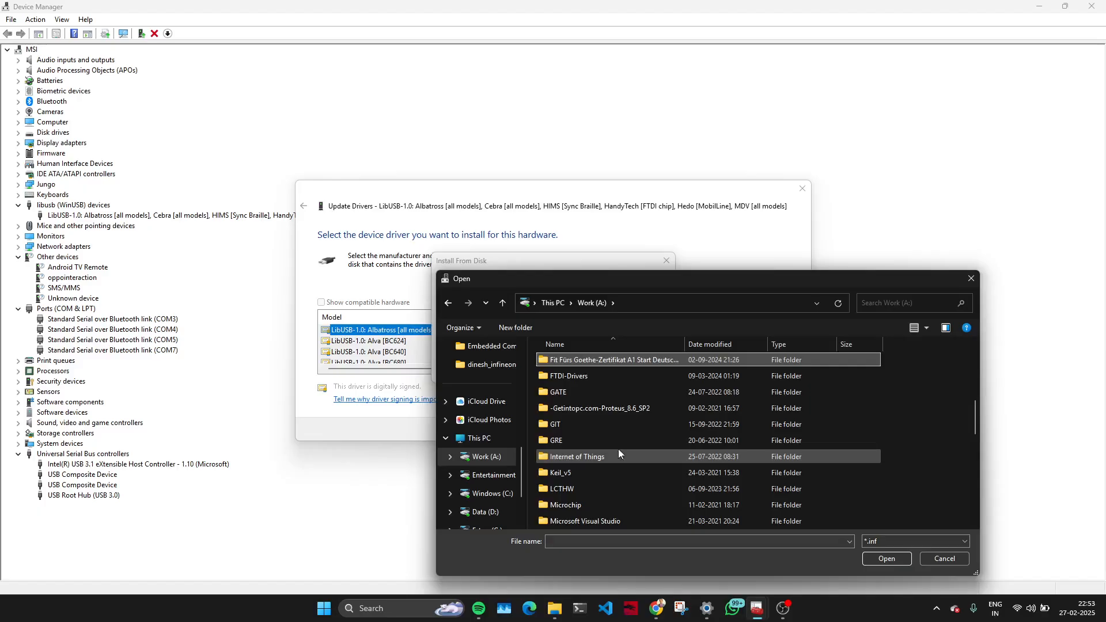
double_click(601, 378)
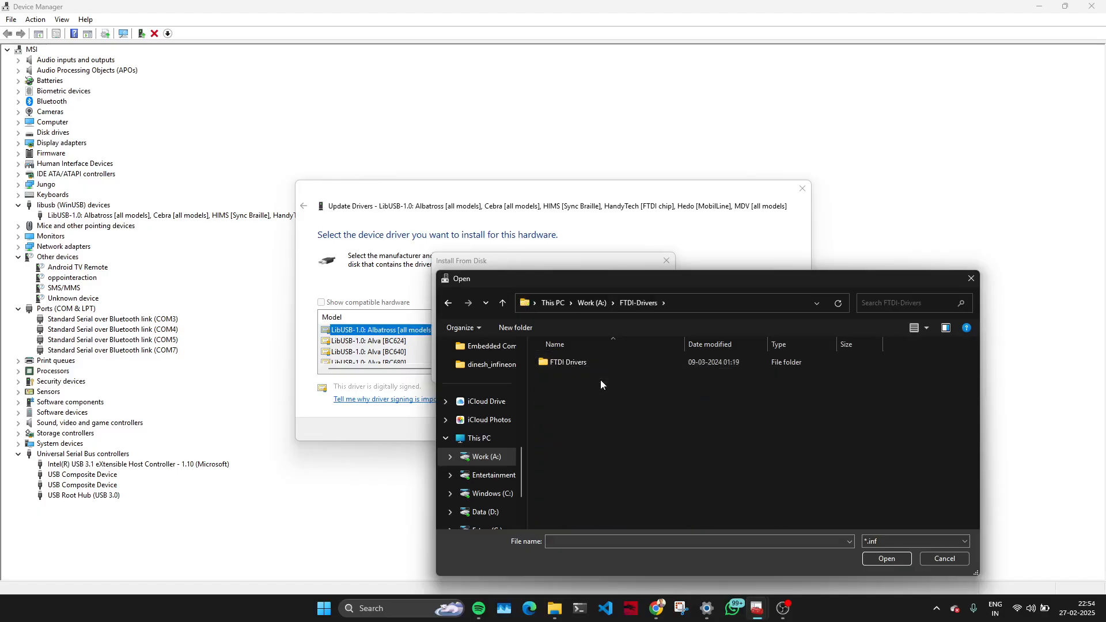
double_click(605, 366)
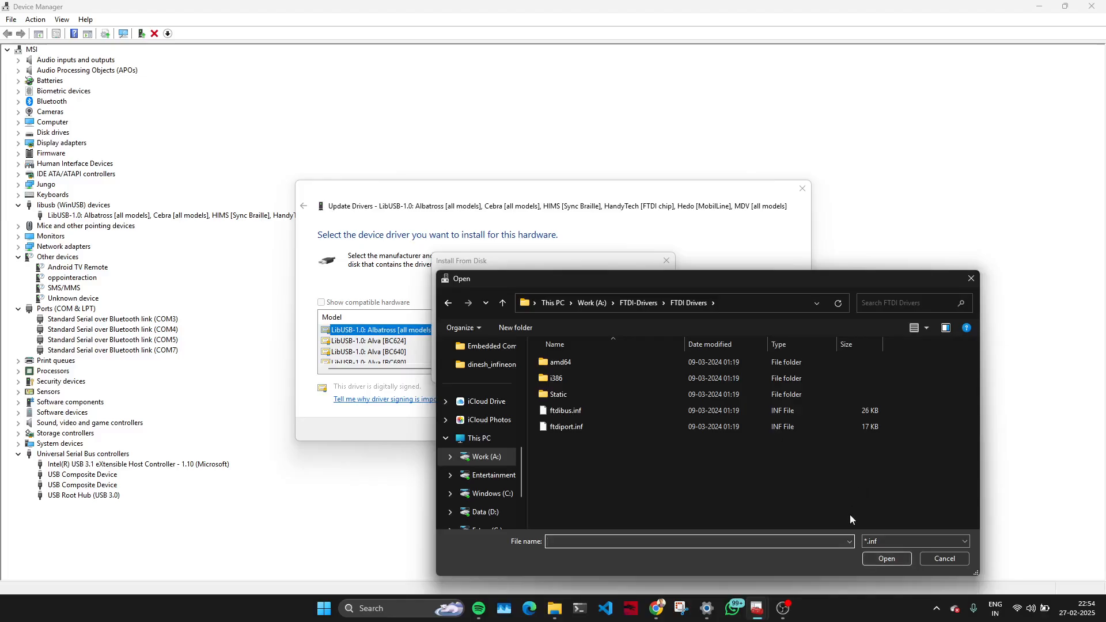
left_click(745, 306)
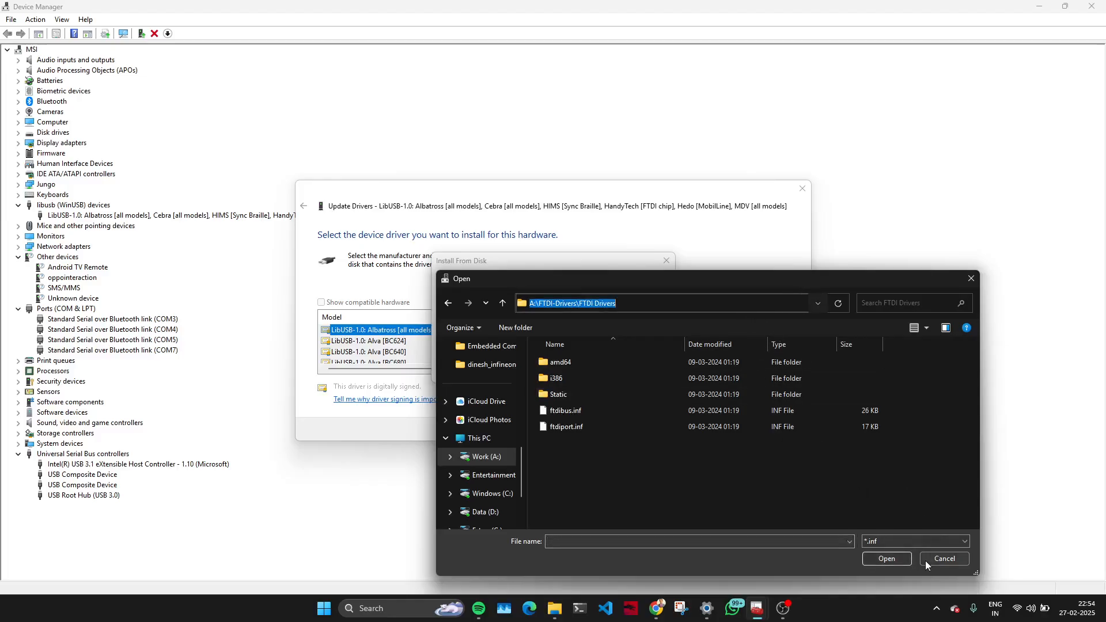
left_click(890, 555)
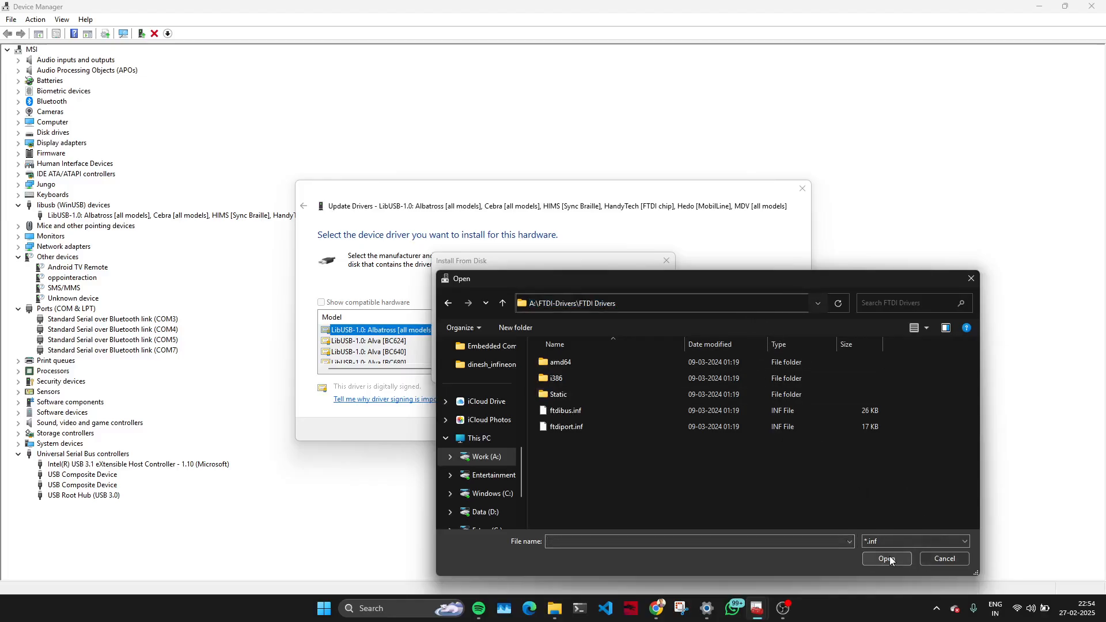
left_click(953, 559)
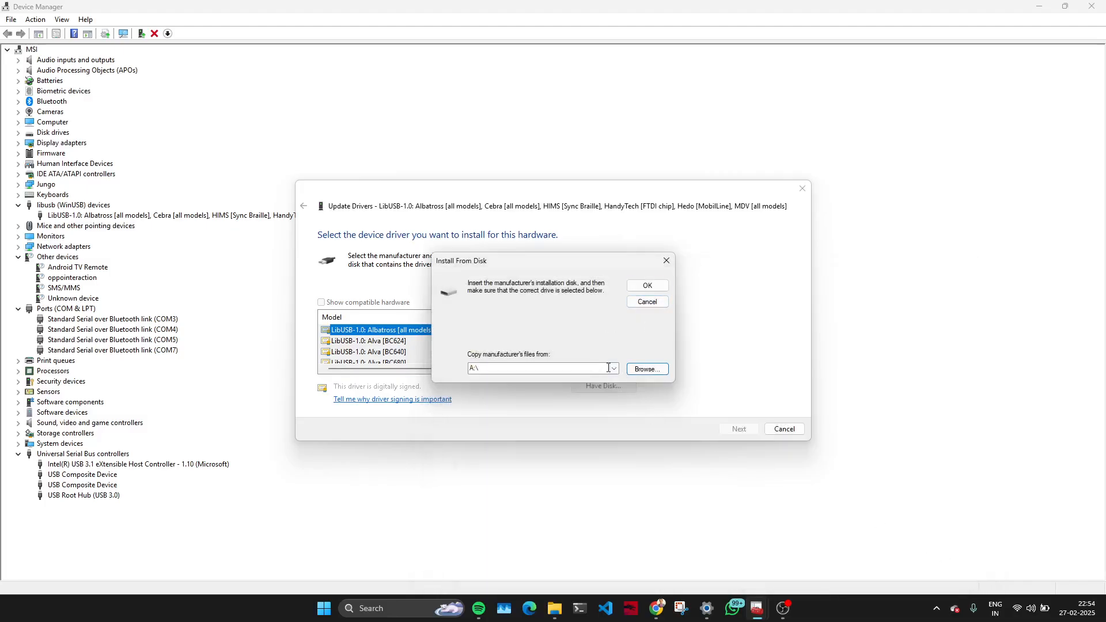
Set the manufacturer's files location to A:\FTDI-Drivers\FTDI Drivers and load the drivers from it.
left_click(615, 370)
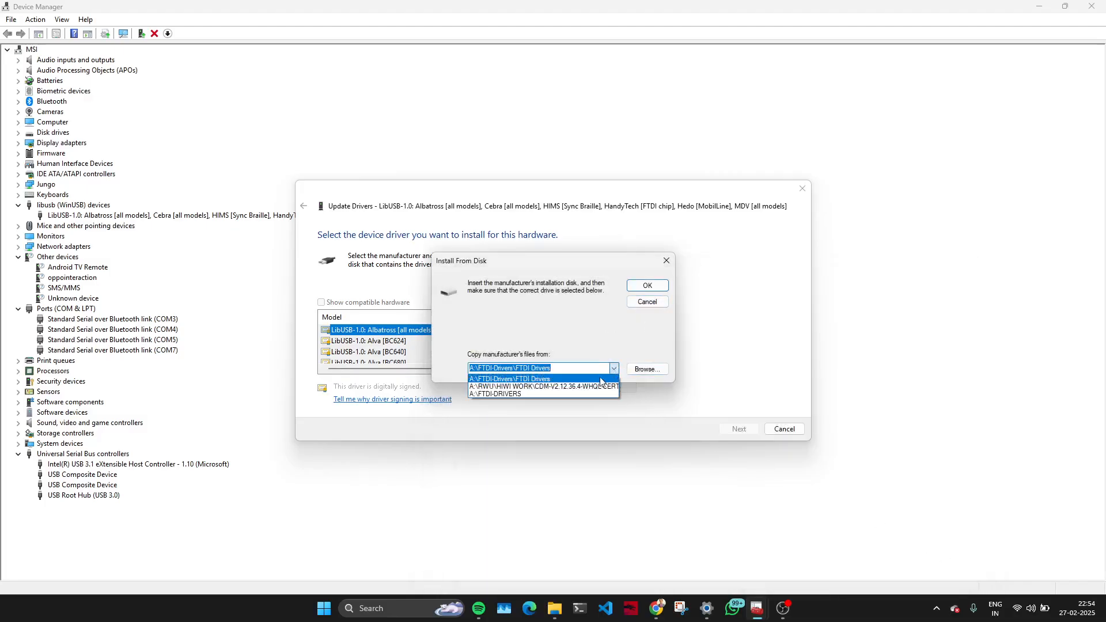
left_click(597, 378)
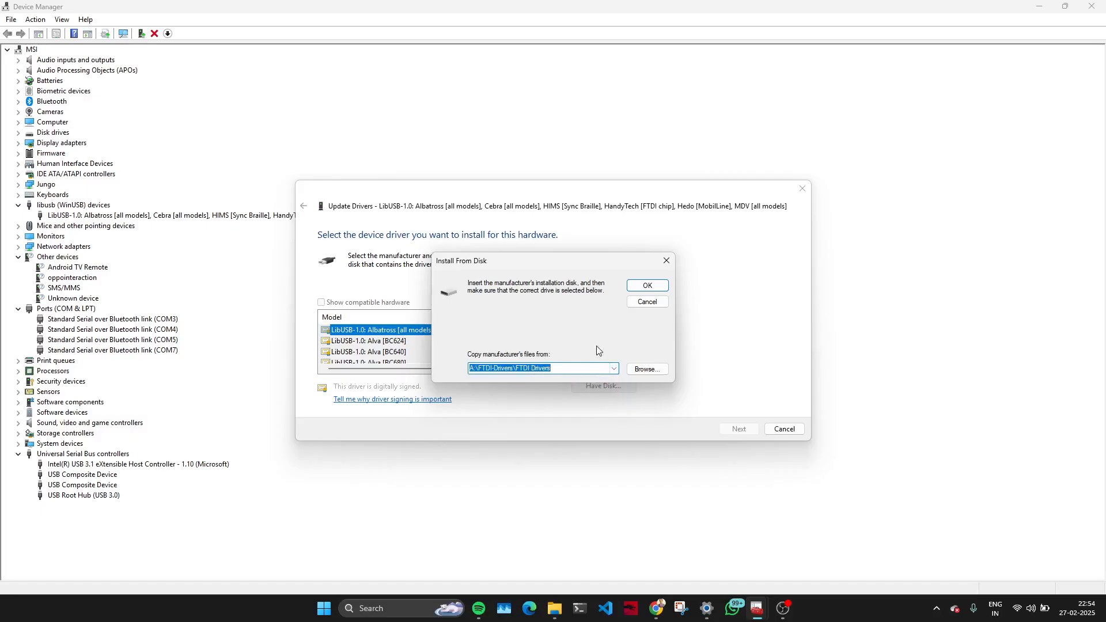
left_click(650, 288)
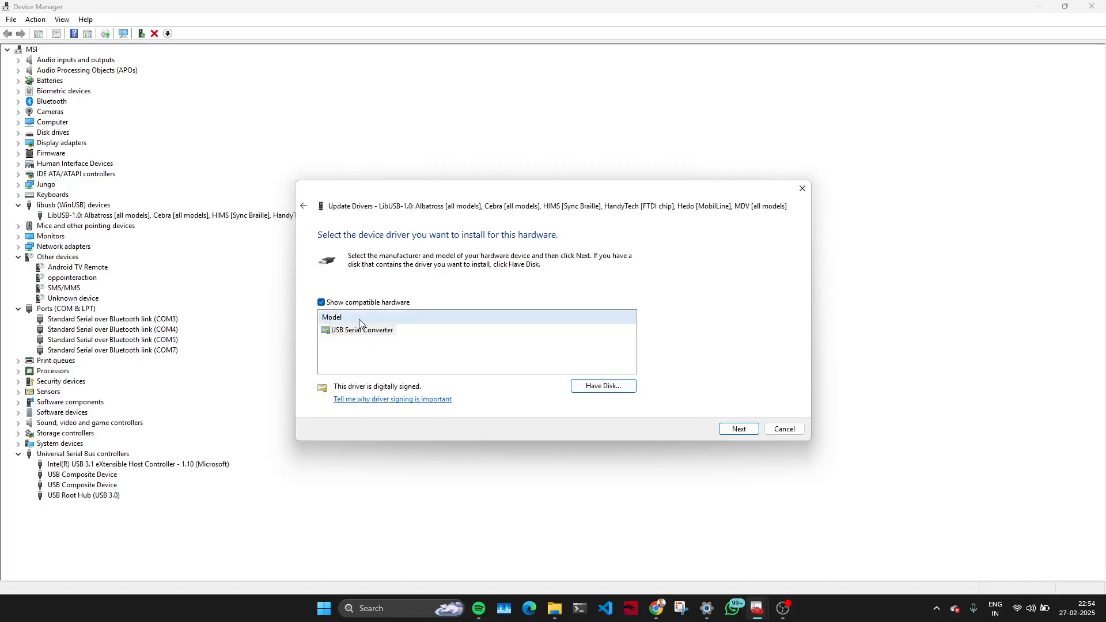
Install the USB Serial Converter driver, close the update wizard and select the USB Serial Port under Ports (COM & LPT).
double_click(352, 334)
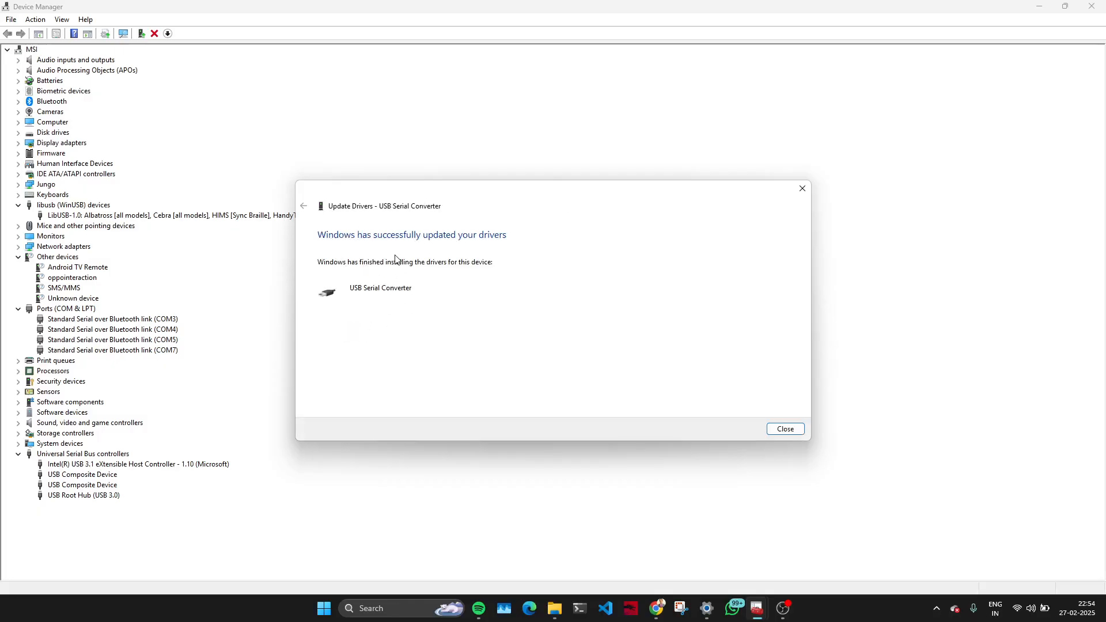
left_click(786, 430)
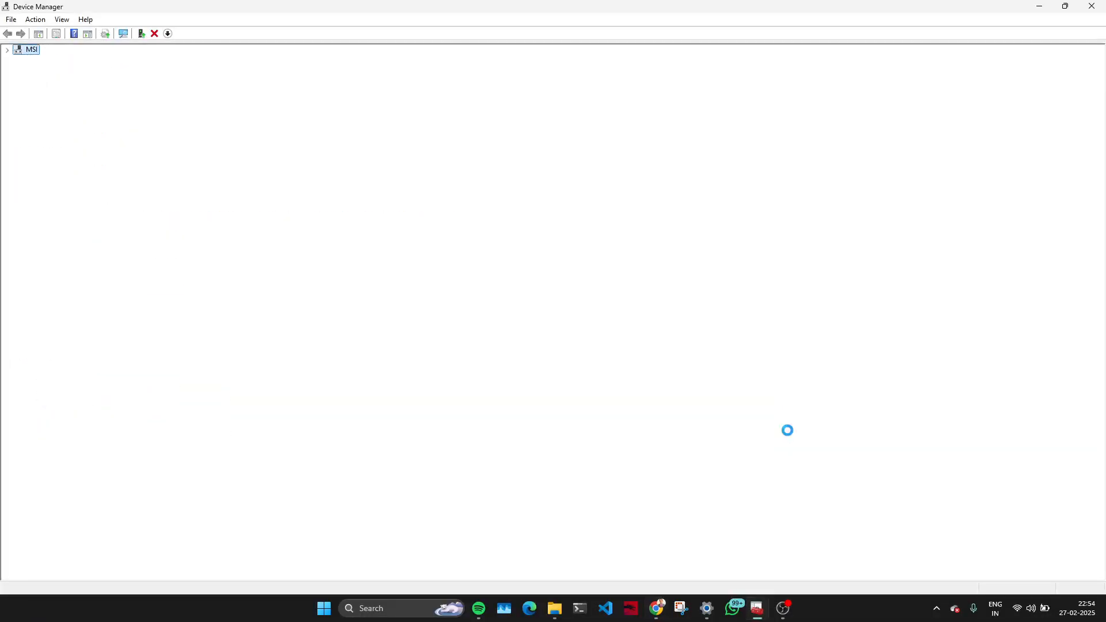
left_click(100, 341)
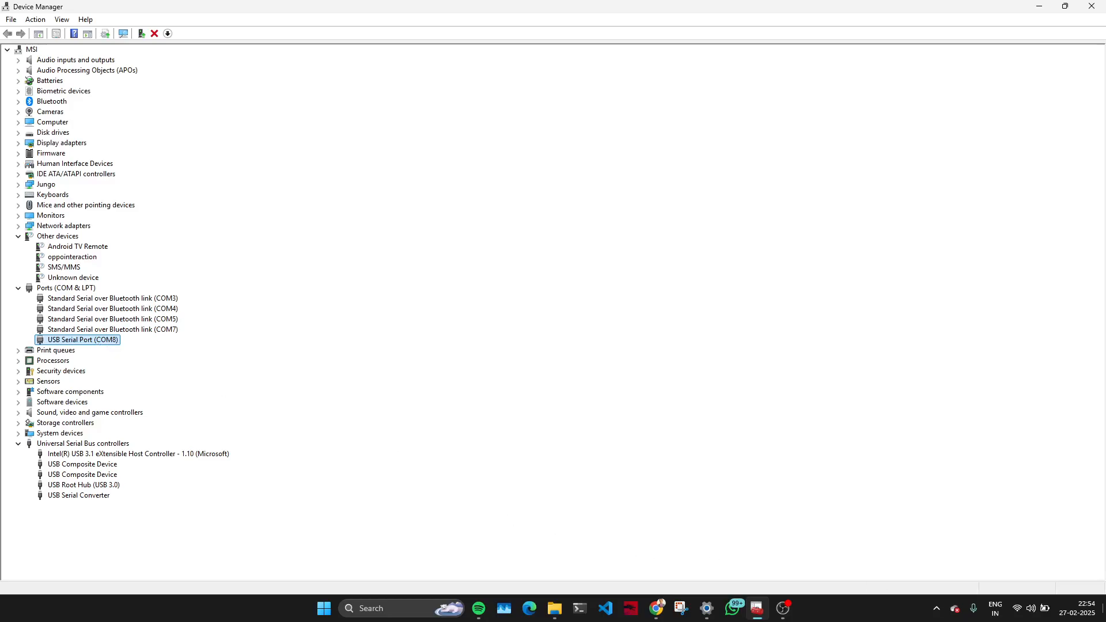
left_click(1105, 611)
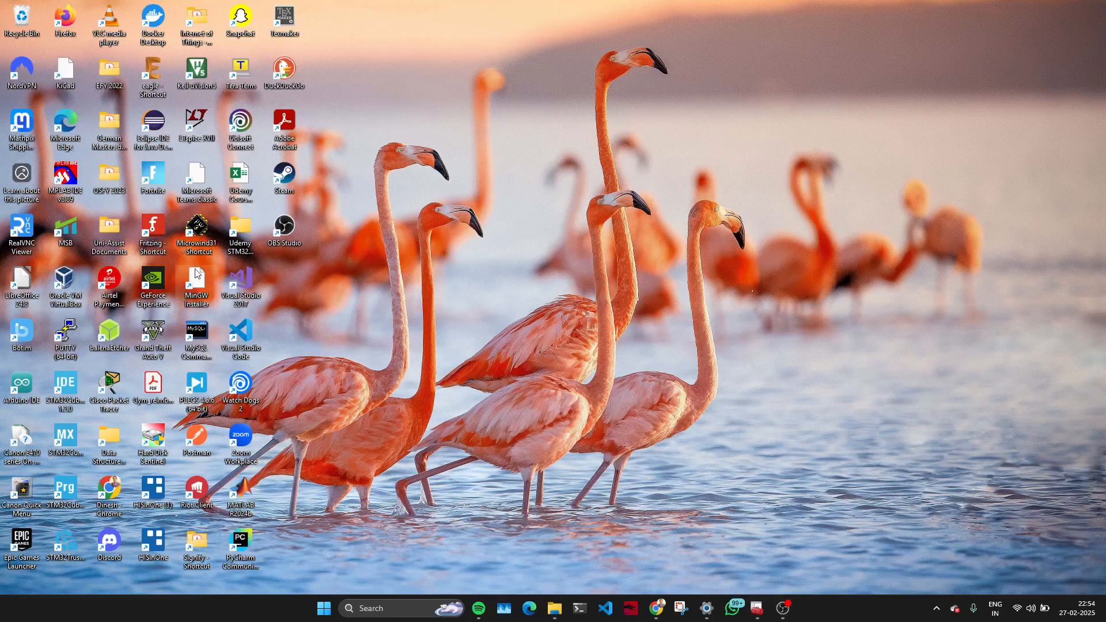
left_click(787, 617)
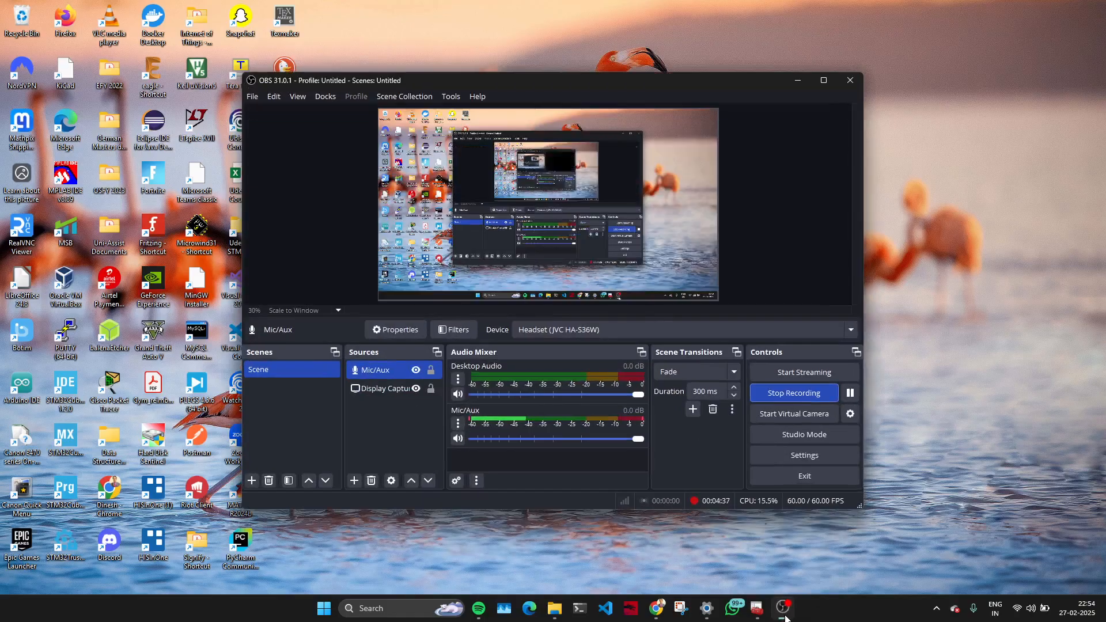